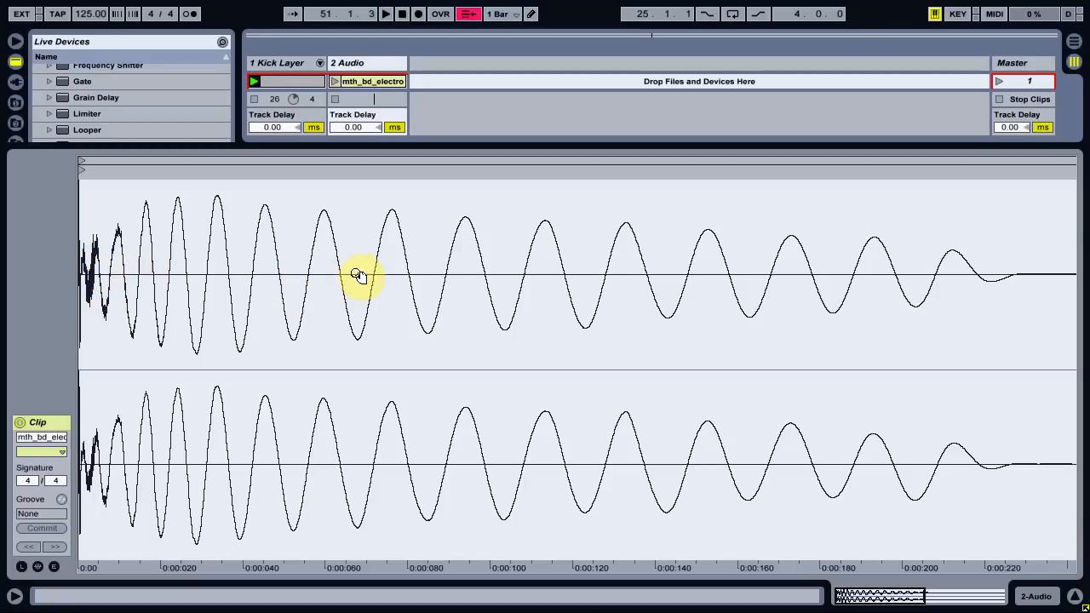
Examine the mth_bd_electro clip's waveform cycles up close around their zero crossings
drag(372, 275, 372, 274)
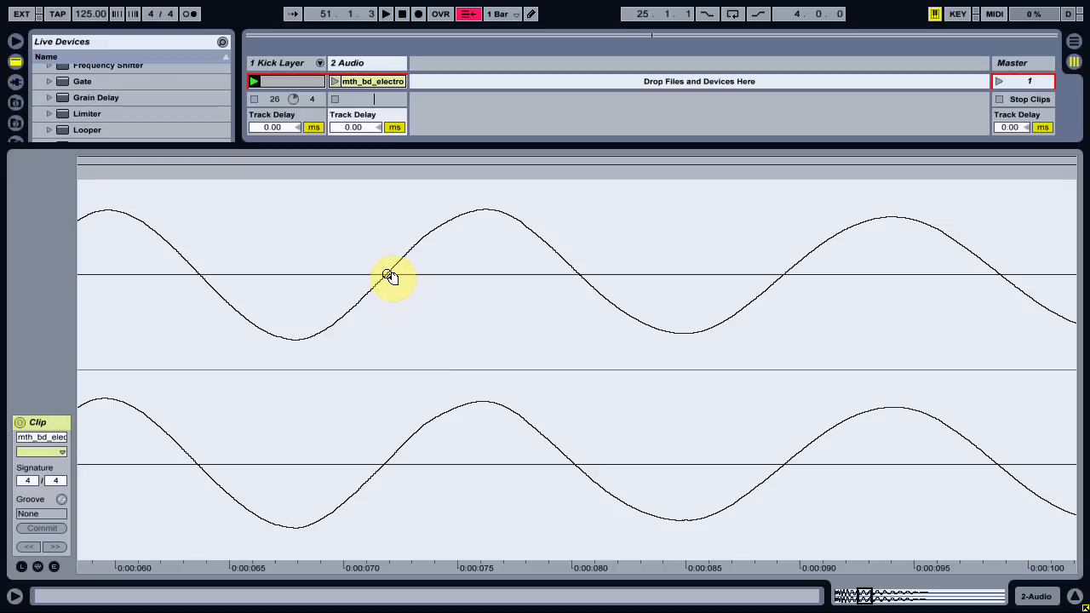
drag(387, 276, 284, 278)
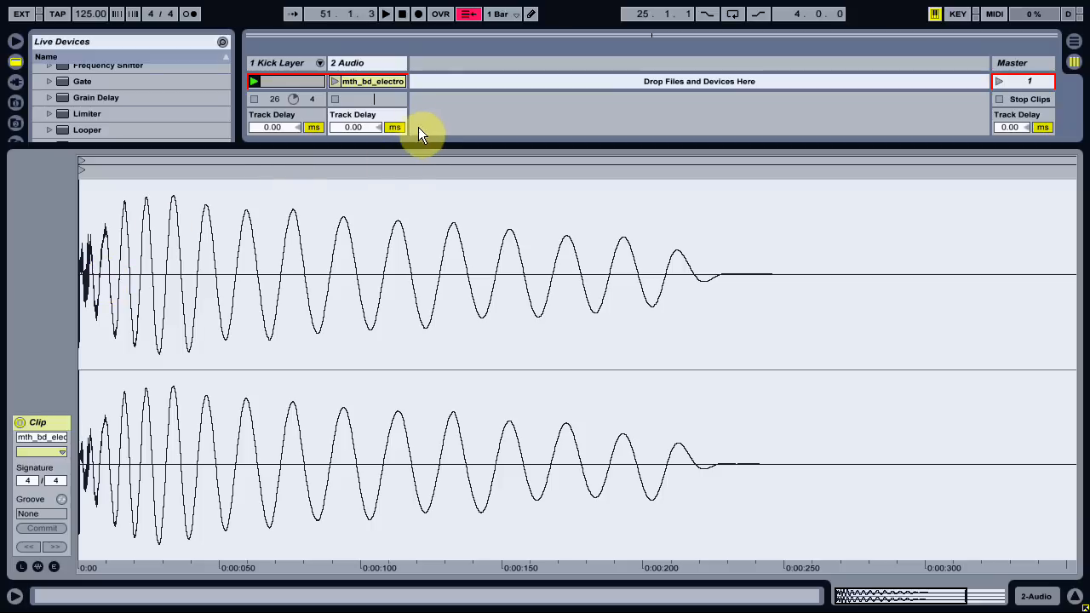
drag(421, 145, 426, 343)
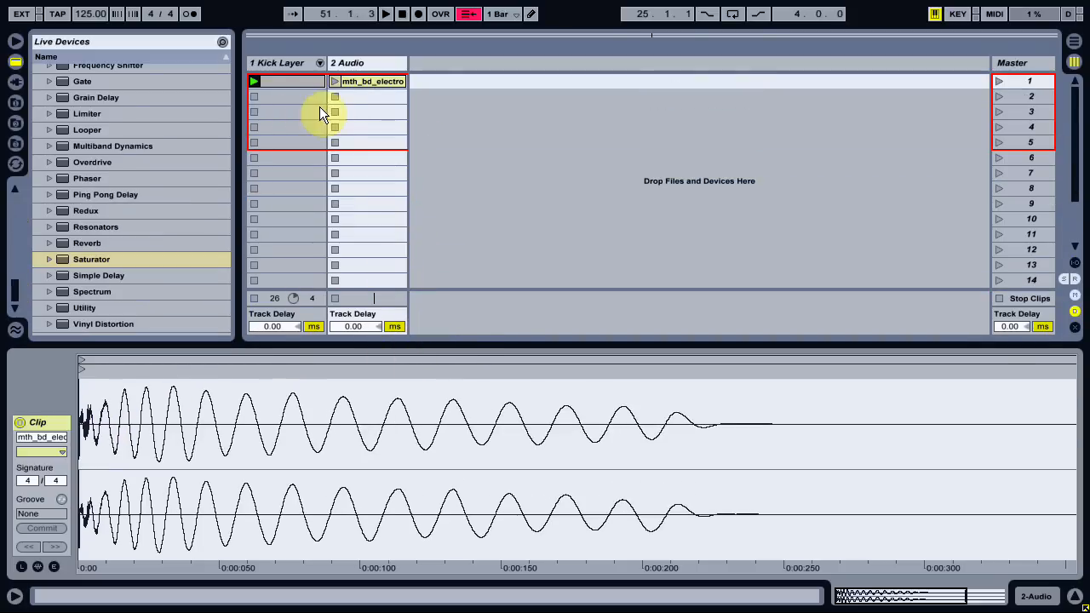
Show the Kick Layer track's rack and inspect its Low Kick, Mid Kick and High Kick chains, ending on Low Kick
click(271, 59)
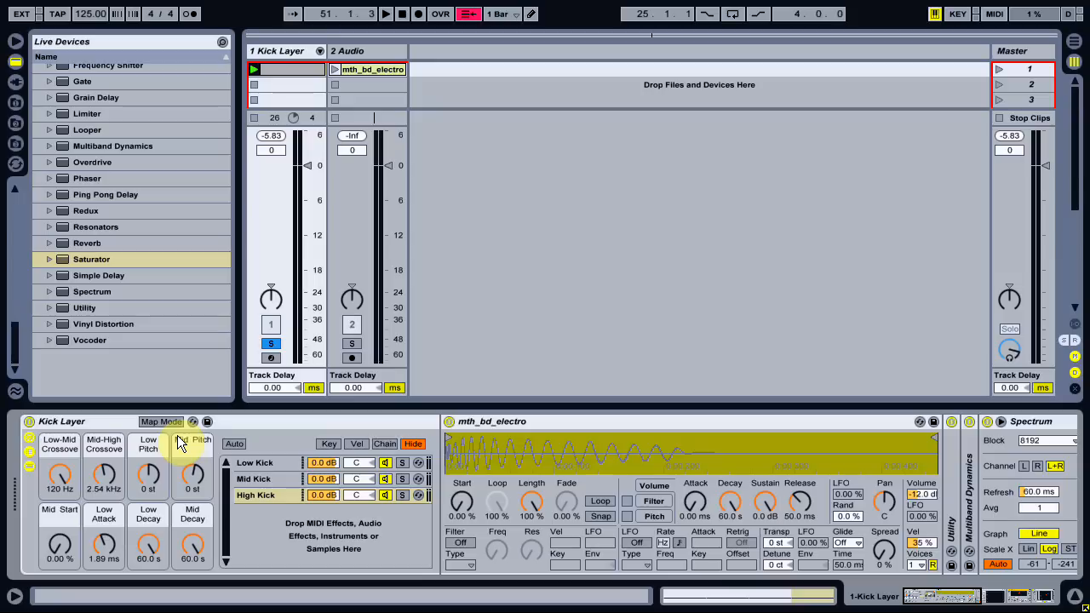
click(259, 465)
click(262, 479)
click(264, 494)
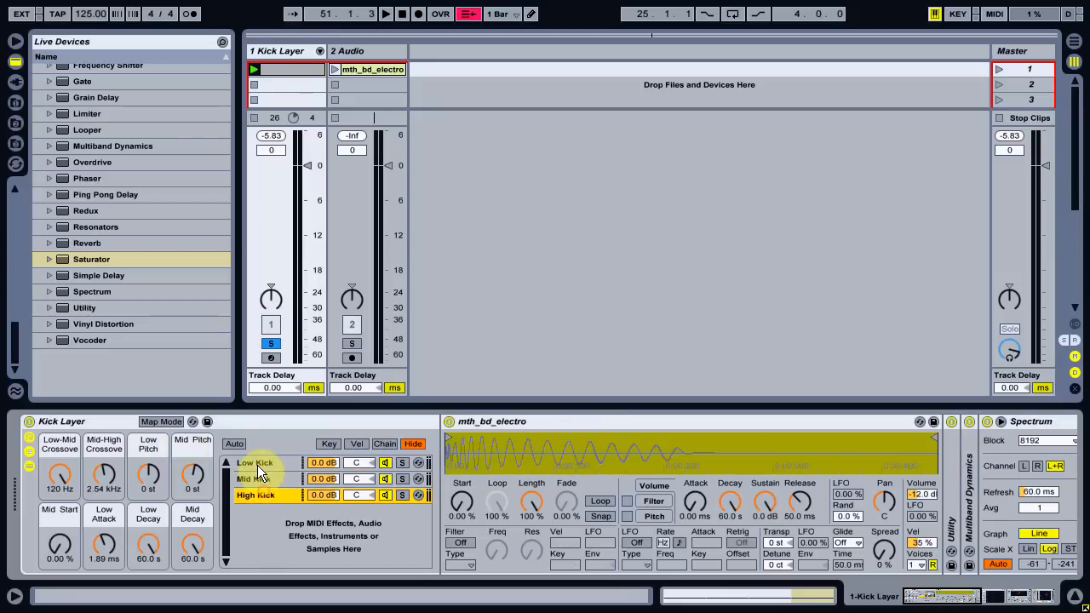
click(257, 464)
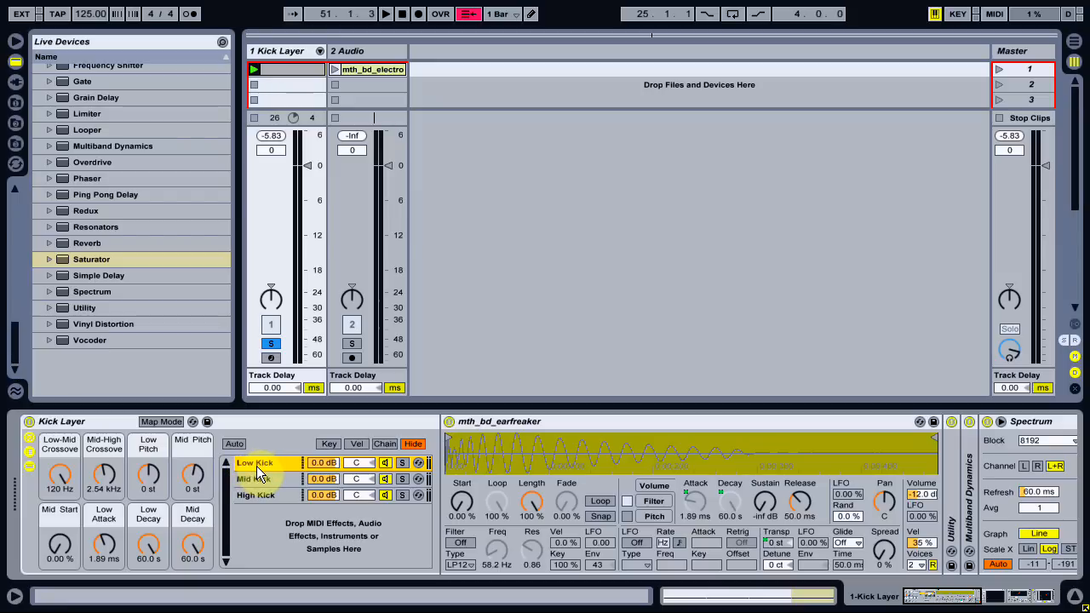
Hot-swap the Low Kick sample through neighbouring kick drum files and return to mth_bd_earfreaker.wav
click(932, 467)
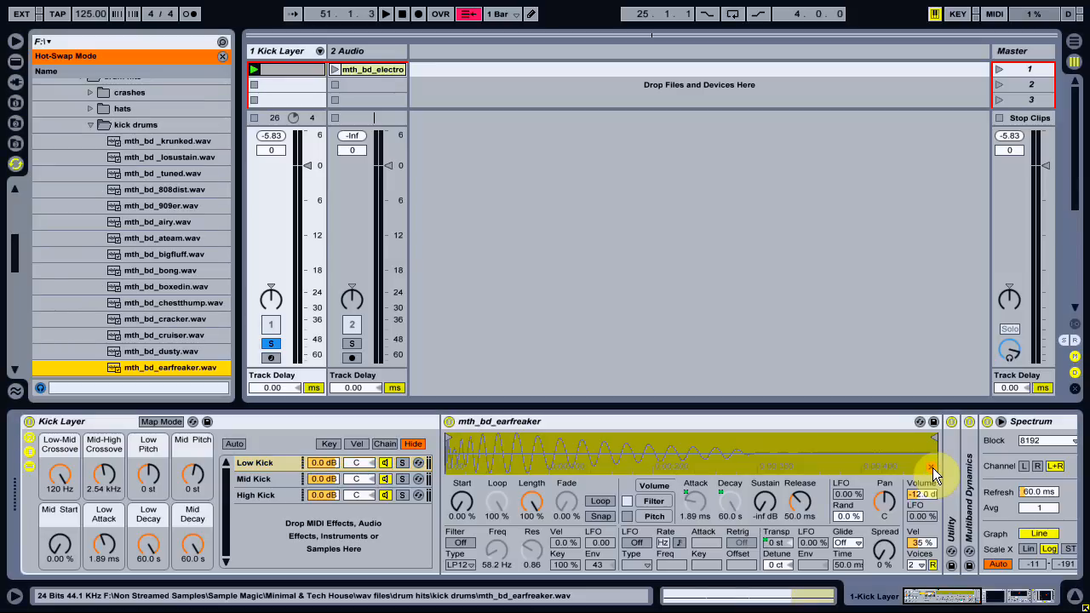
key(Up)
key(Up)
key(Down)
key(Down)
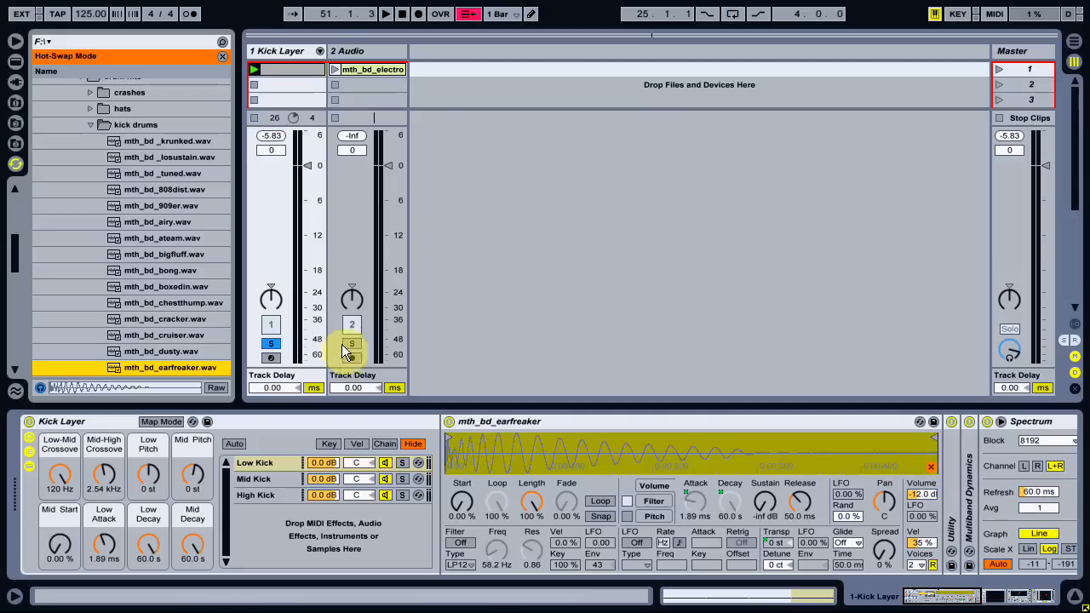
Play the Kick Layer clip while auditioning mth_bd_dusty, mth_bd_cracker and mth_bd_chestthump as the Low Kick sample, ending back on mth_bd_earfreaker
click(252, 67)
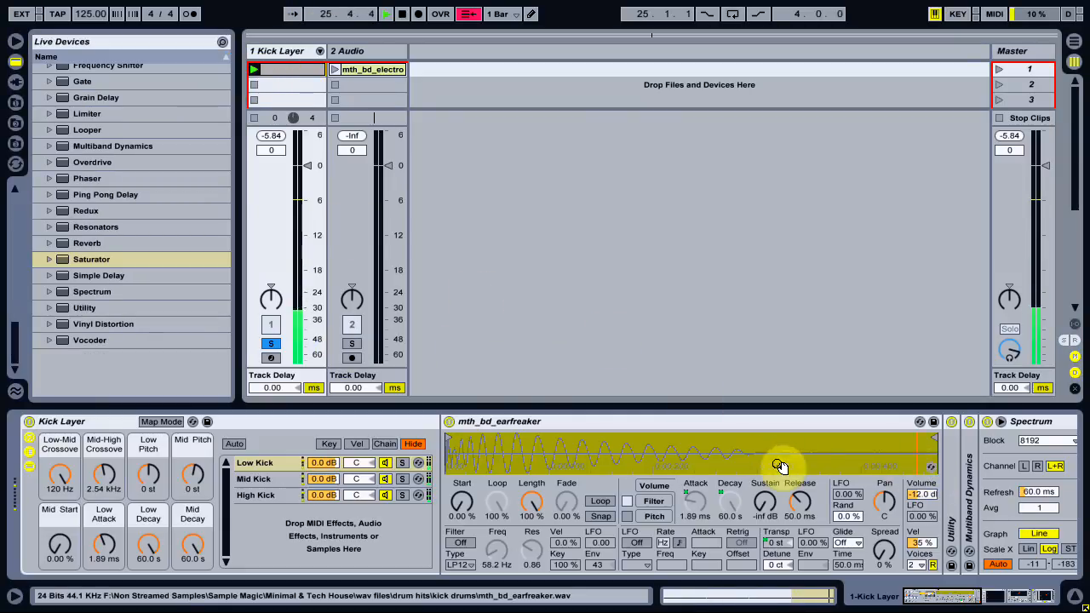
click(930, 467)
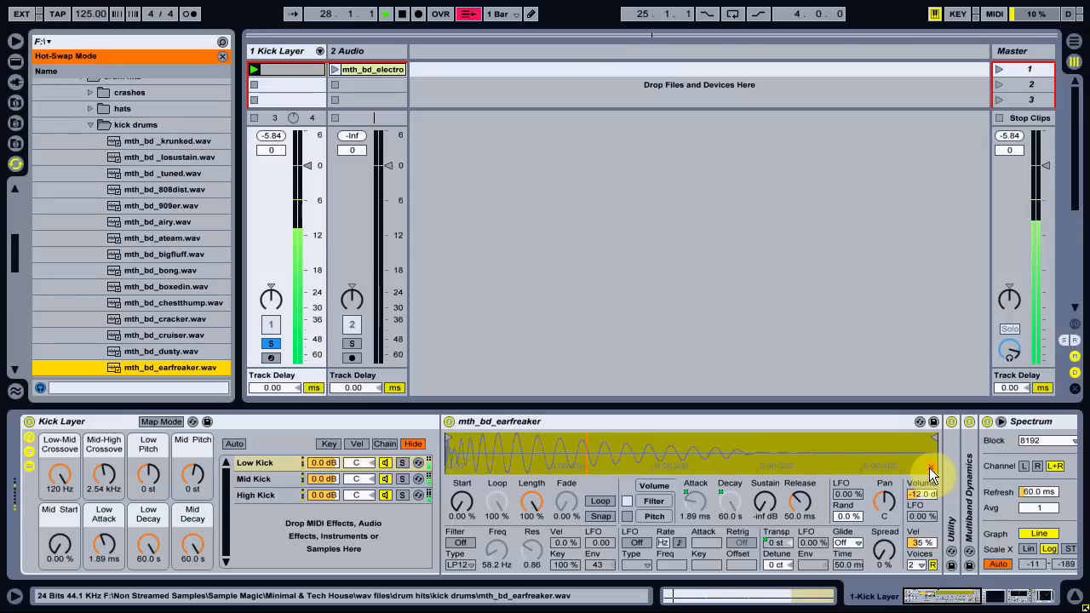
key(Up)
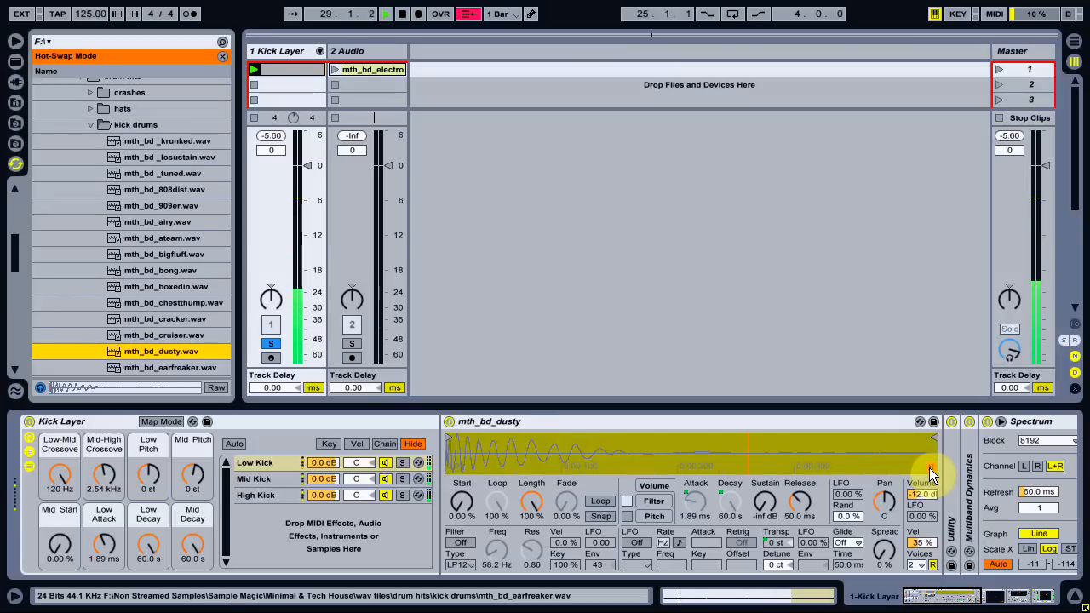
key(Up)
key(Up)
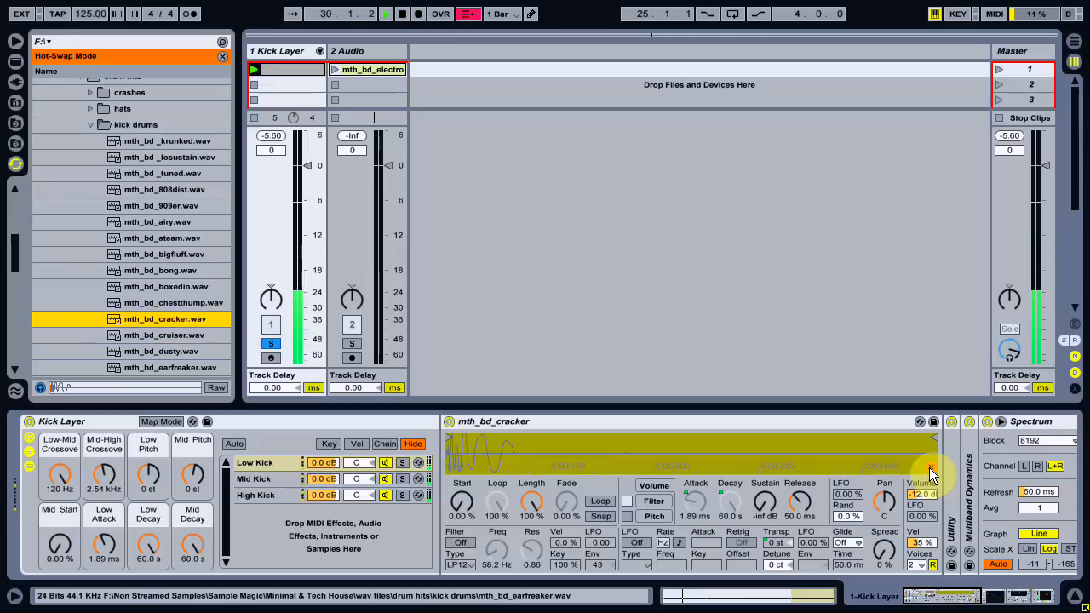
key(Up)
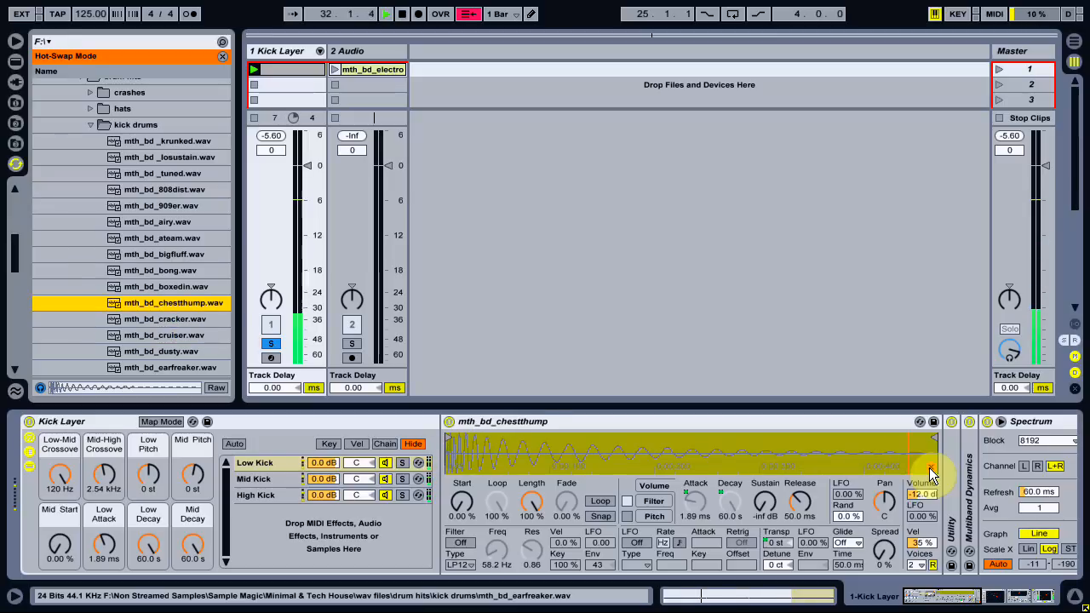
key(Down)
key(Down)
key(Down)
key(Down)
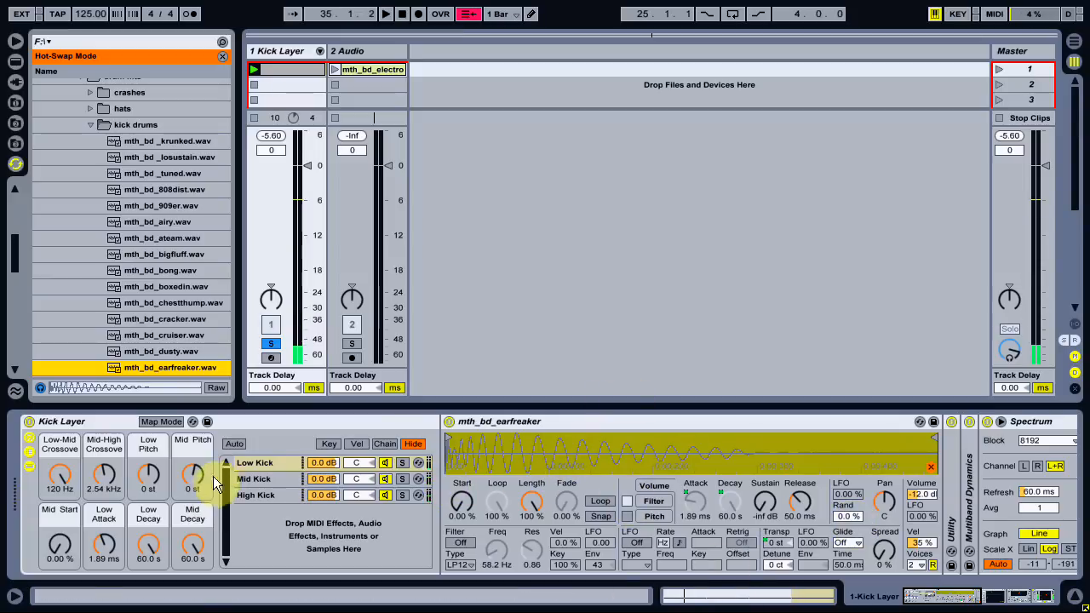
Inspect the devices of the High Kick and Mid Kick chains, ending on Mid Kick
click(249, 479)
click(256, 496)
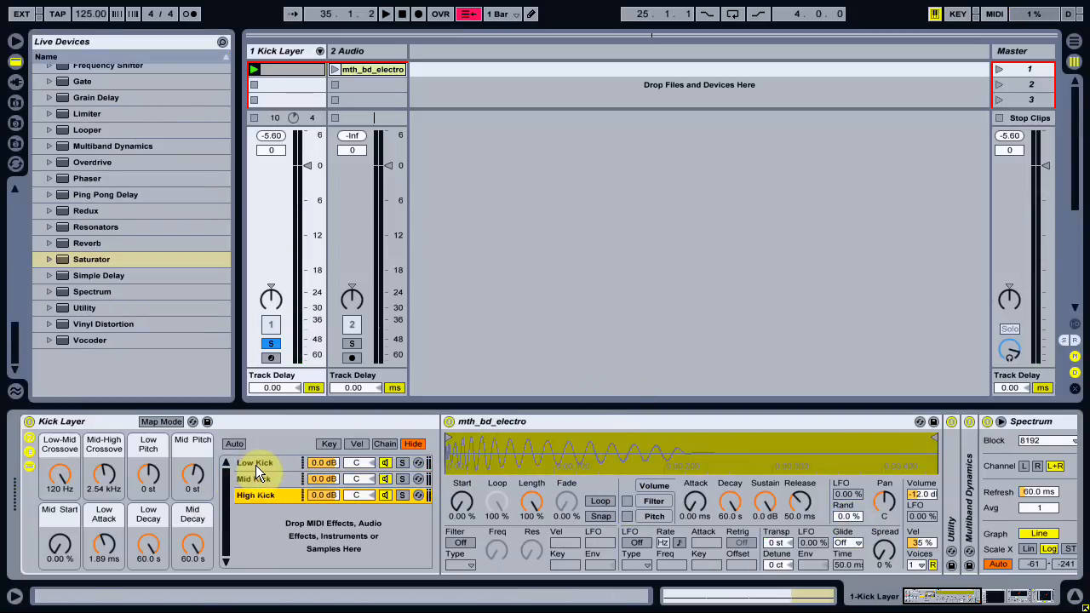
click(257, 481)
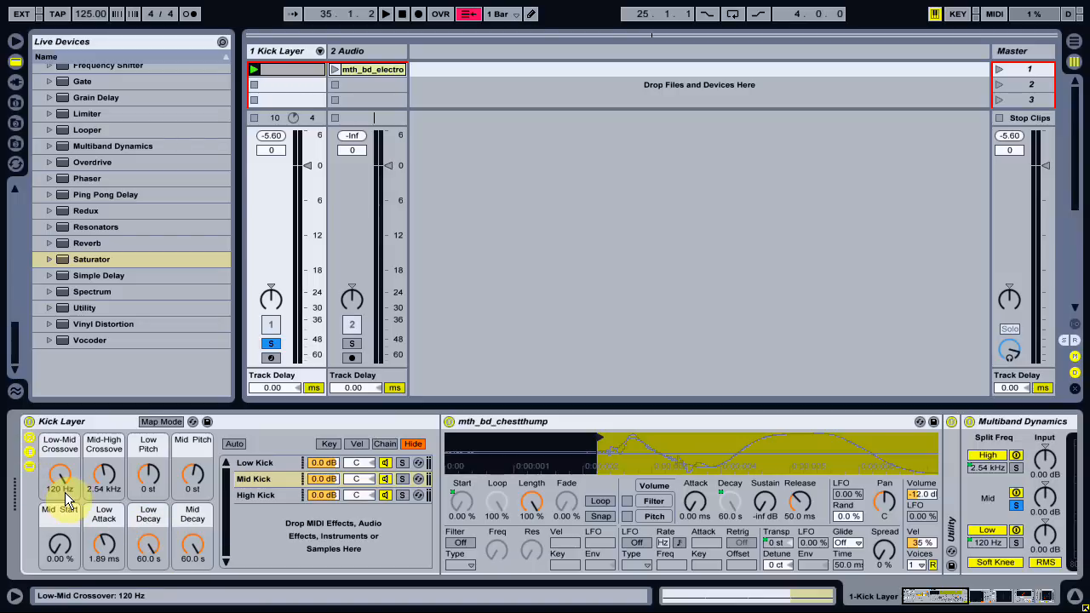
Audition the Low-Mid Crossover between 60 Hz and 120 Hz during playback with Low Kick soloed, leaving it at 120 Hz
drag(67, 499, 39, 517)
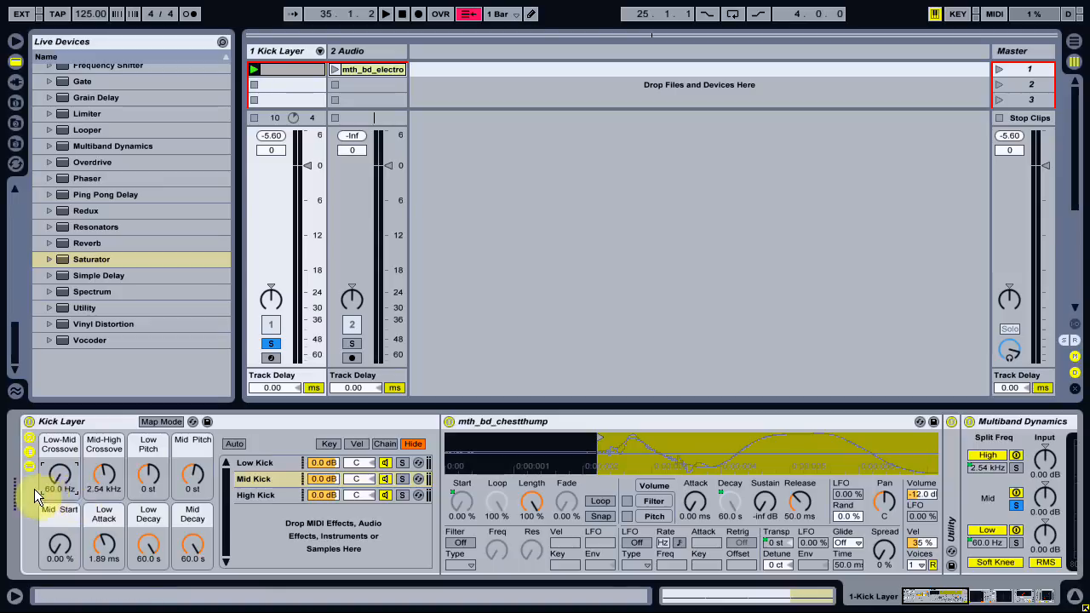
drag(56, 475, 57, 455)
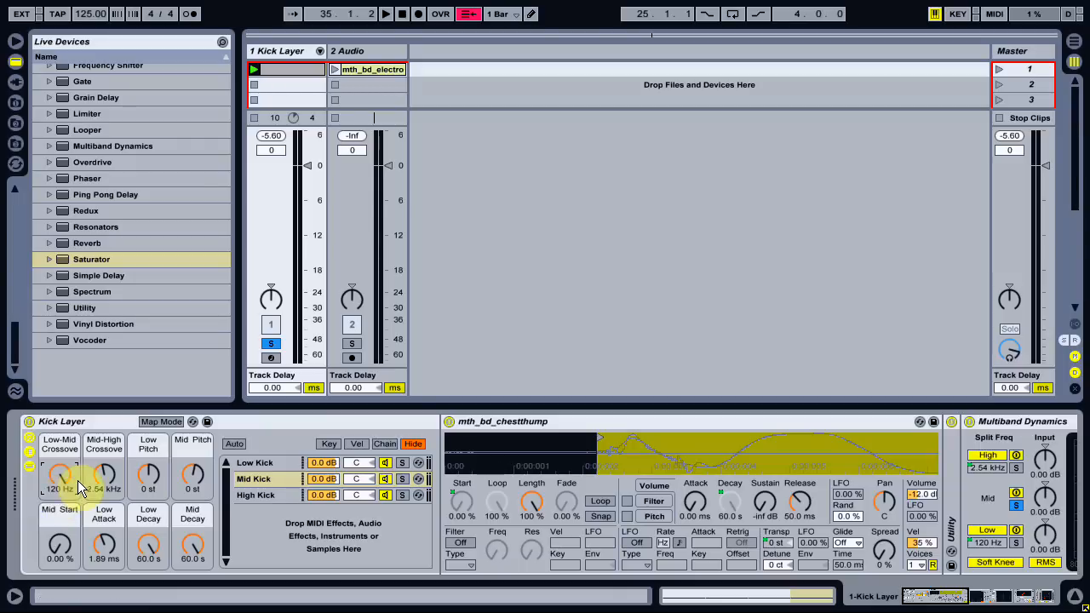
key(space)
drag(47, 485, 47, 495)
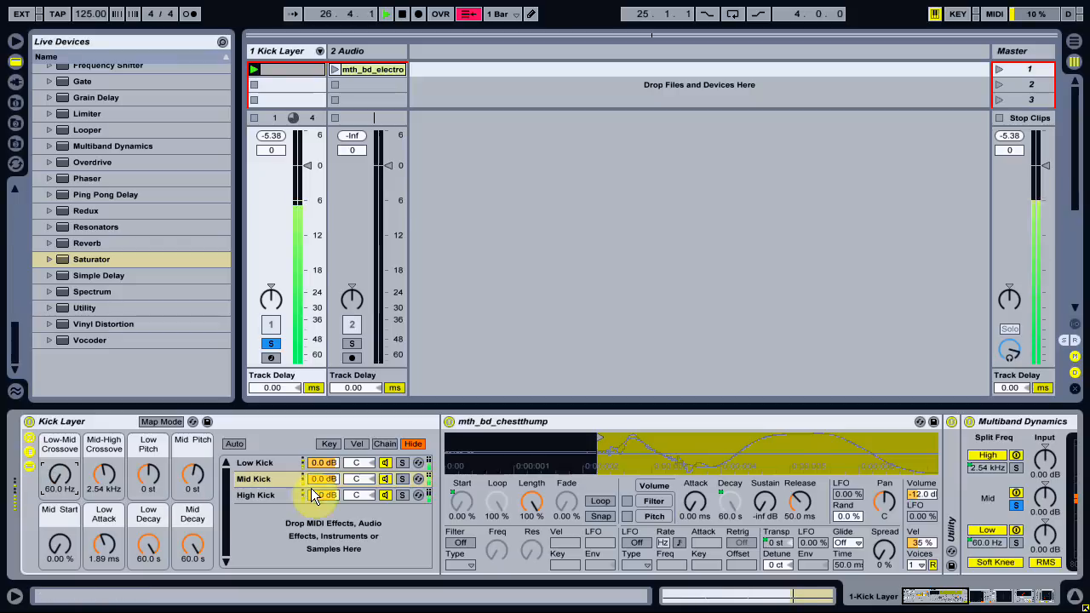
click(403, 465)
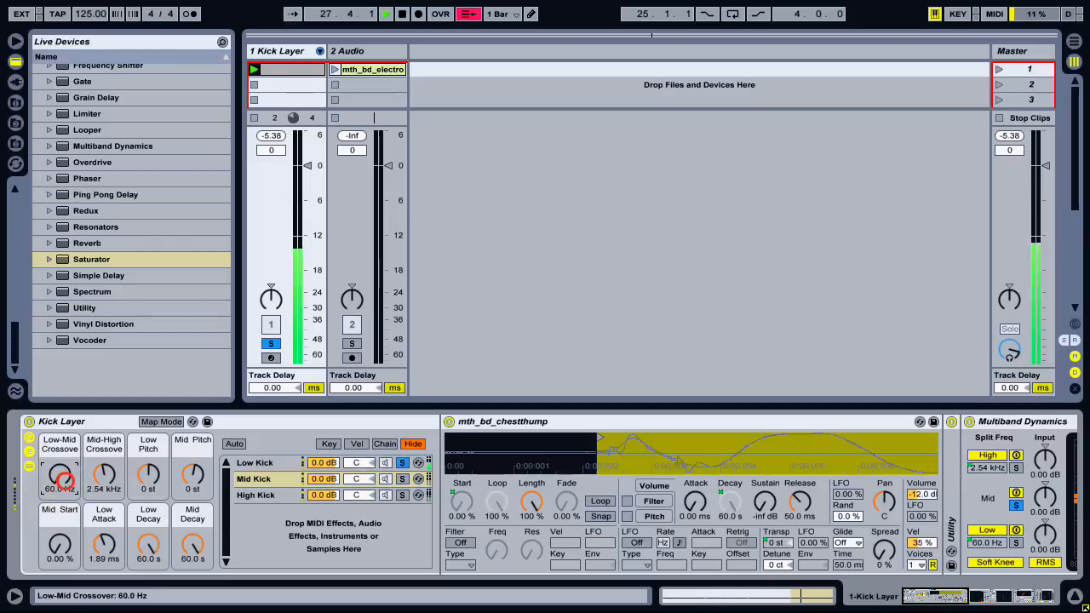
mouse_move(60, 475)
mouse_down()
mouse_move(59, 486)
mouse_move(60, 470)
mouse_up()
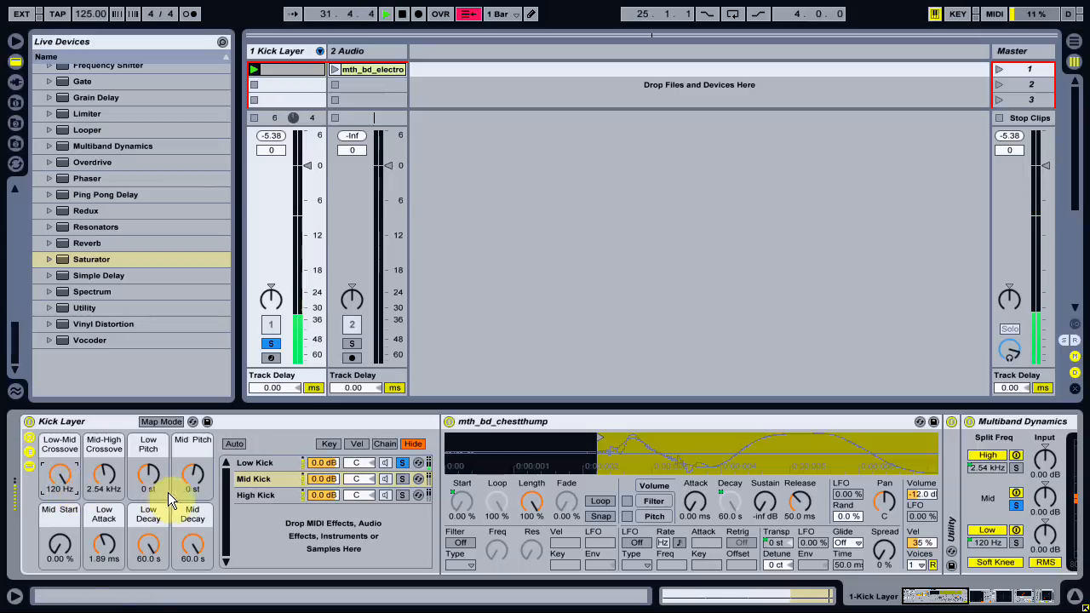
Solo the High Kick chain and sweep the Mid-High Crossover, ending at 2.00 kHz
click(403, 497)
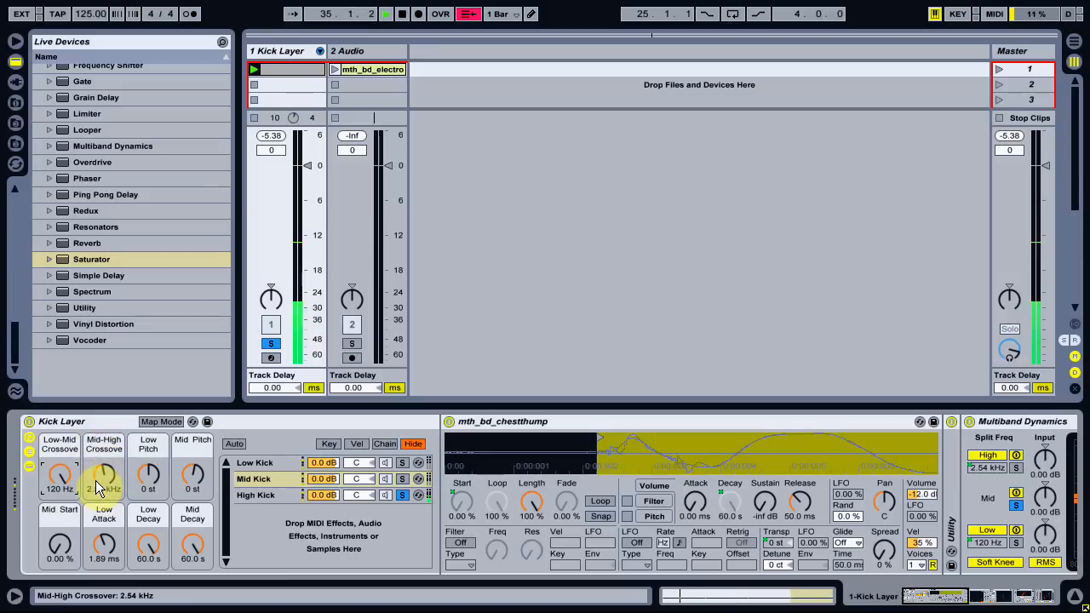
mouse_move(99, 475)
mouse_down()
mouse_move(103, 485)
mouse_move(103, 464)
mouse_up()
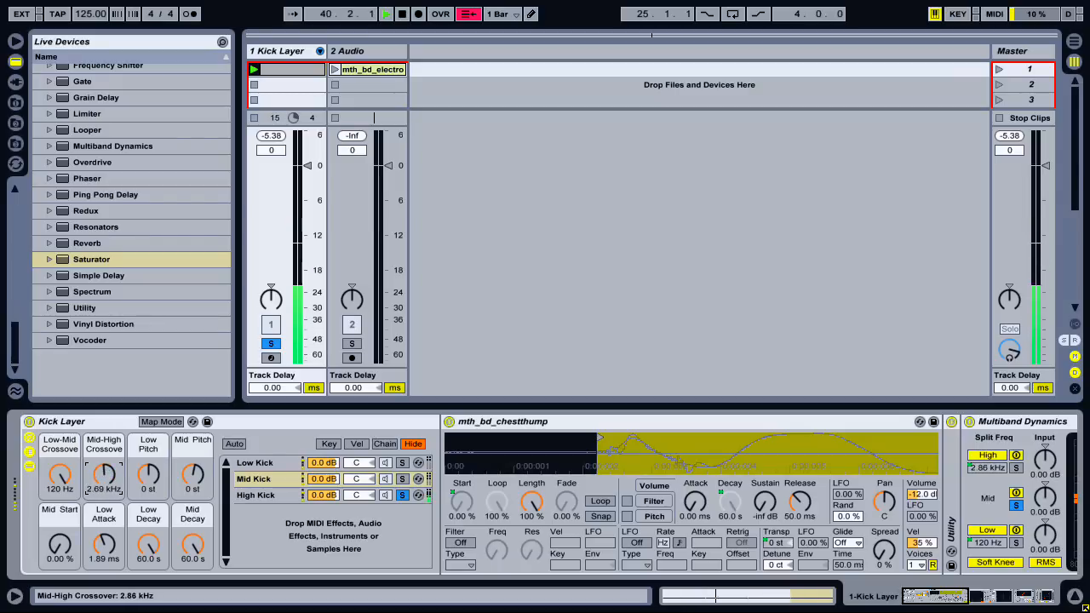
mouse_move(104, 475)
mouse_down()
mouse_move(104, 488)
mouse_move(104, 465)
mouse_up()
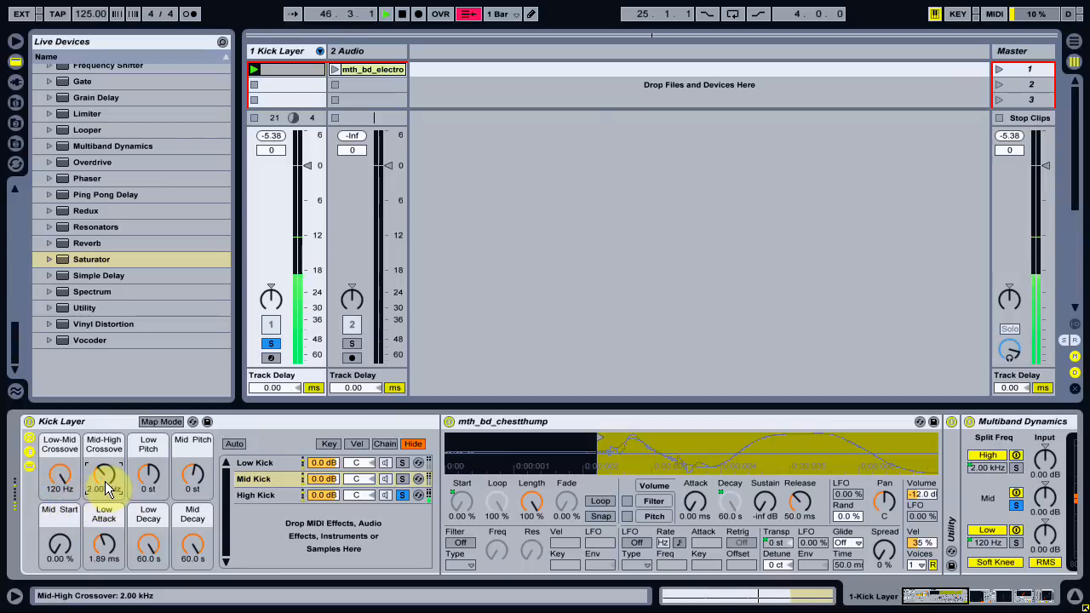
Solo the Mid Kick chain, raise the Mid-High Crossover to 3.70 kHz, and unsolo the chain
click(404, 479)
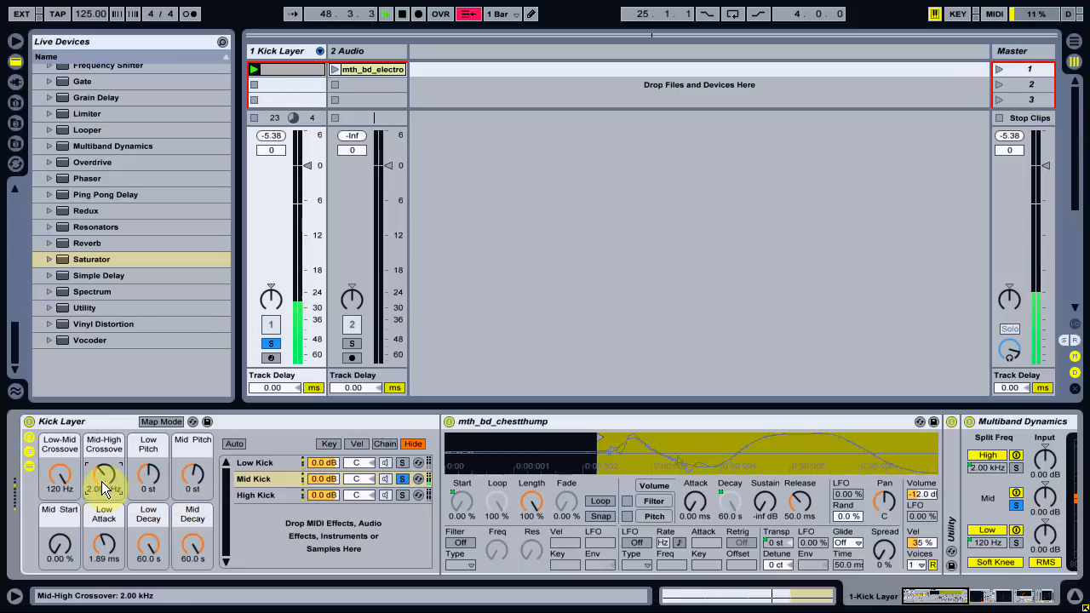
drag(104, 477, 106, 470)
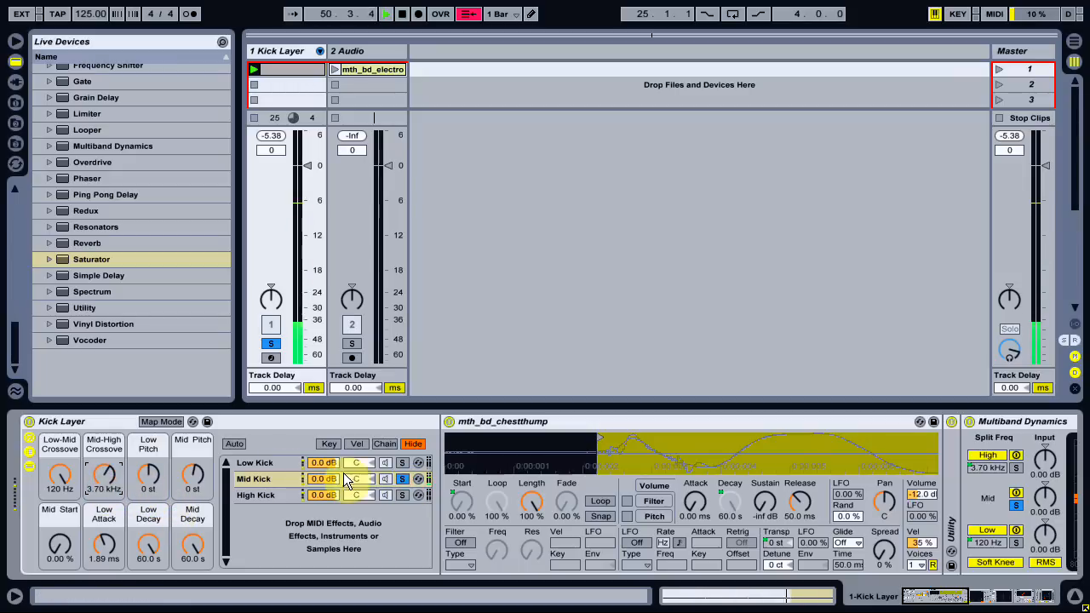
click(402, 479)
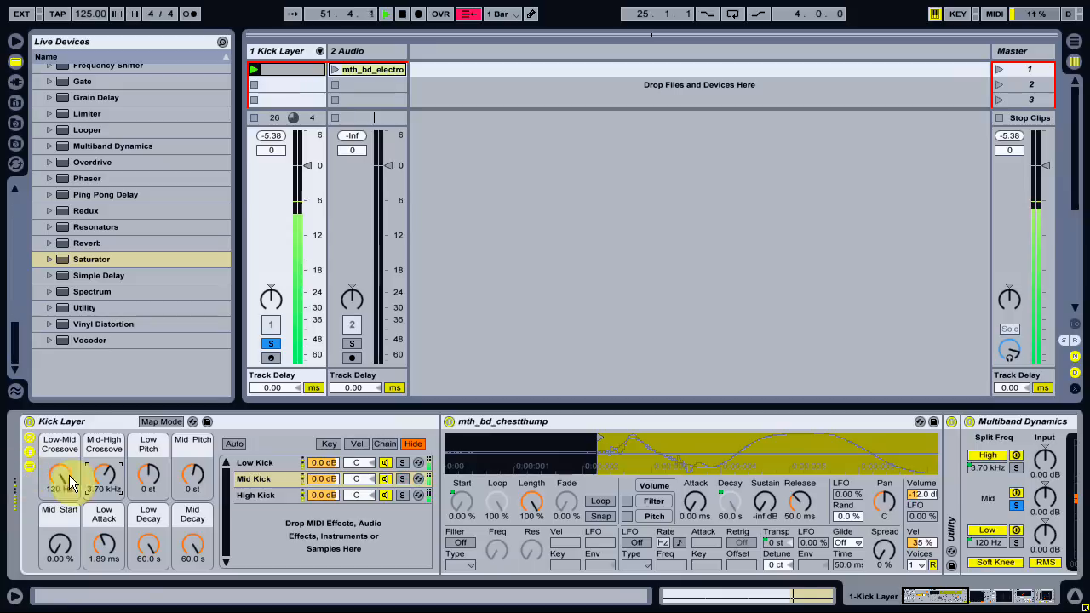
Sweep the Mid-High Crossover with all three kick layers playing, set it to 2.34 kHz and stop playback
drag(106, 475, 106, 489)
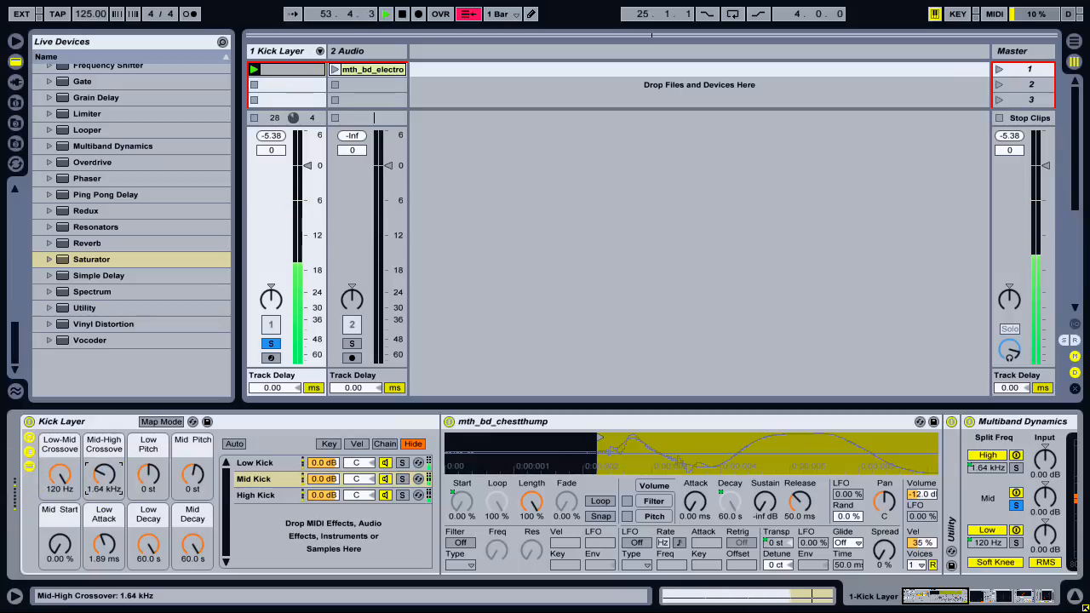
drag(104, 475, 104, 467)
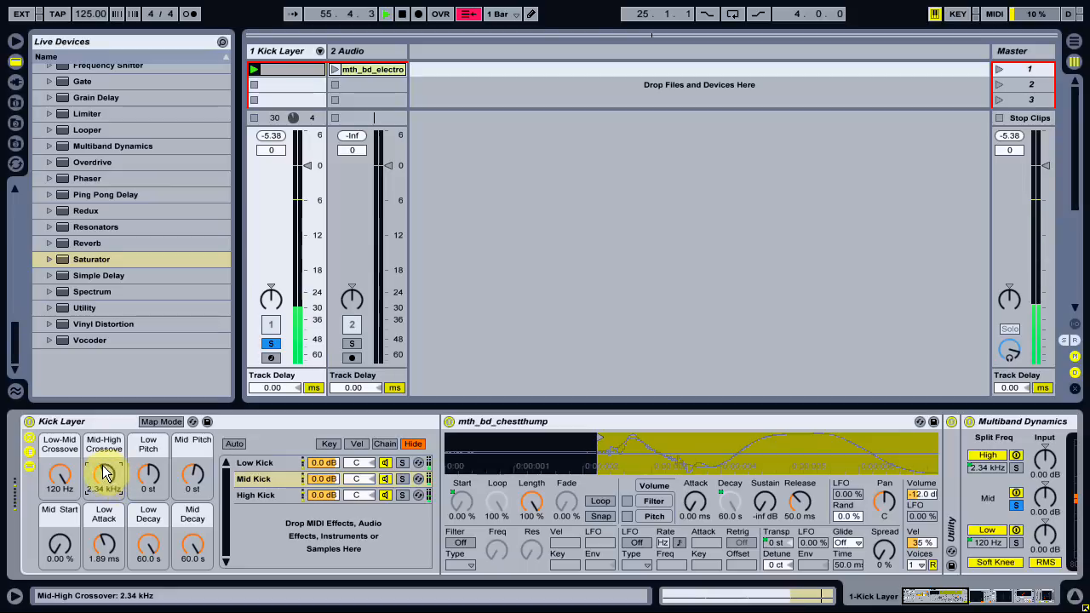
key(space)
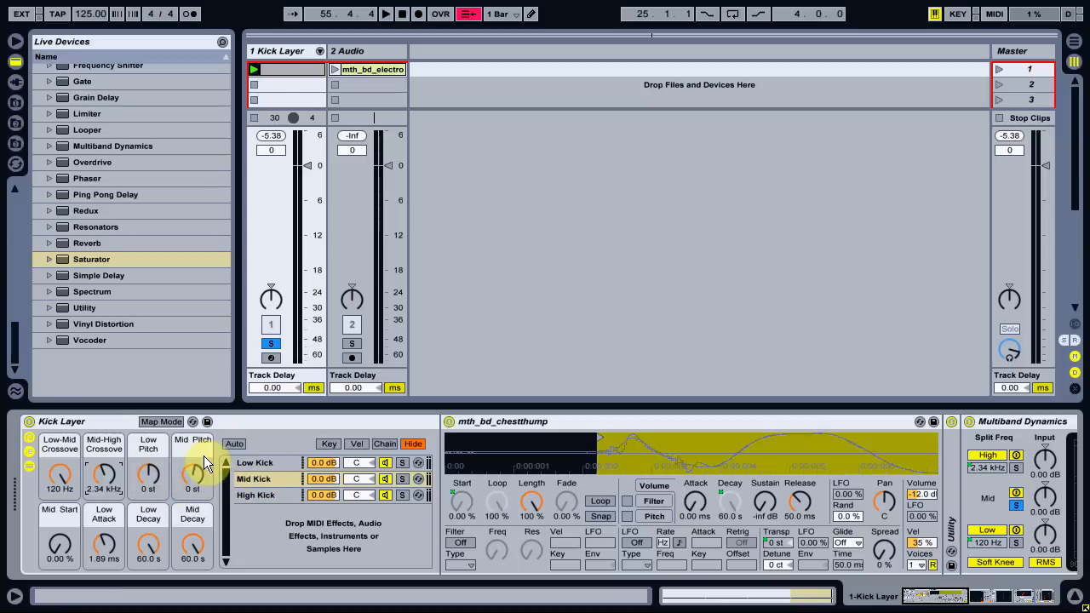
Audition the Low Pitch and Mid Pitch macros during playback, returning both to 0 st before stopping
key(space)
drag(146, 485, 193, 485)
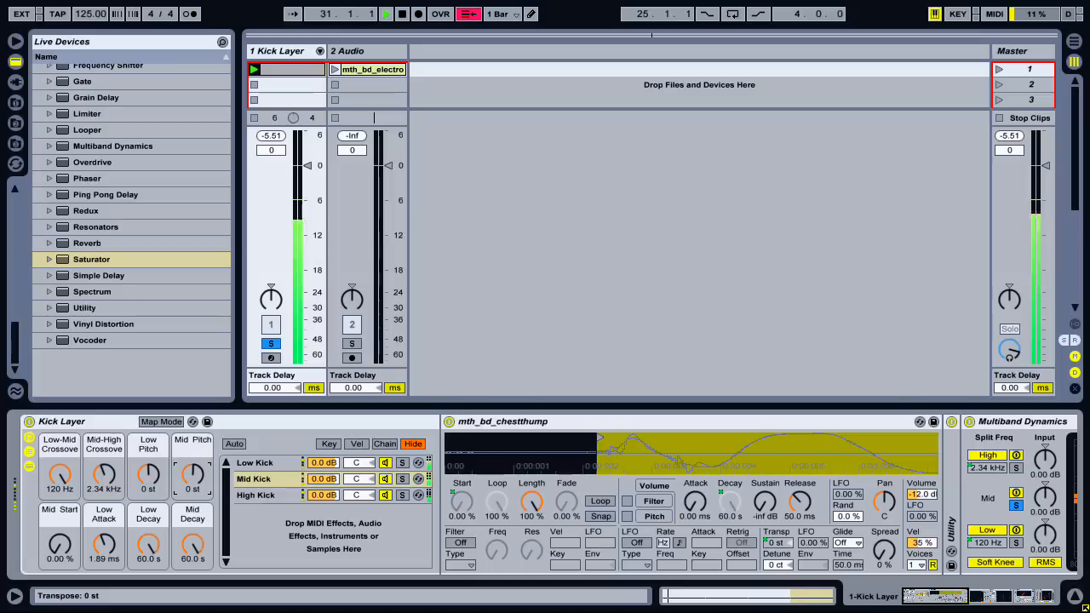
key(space)
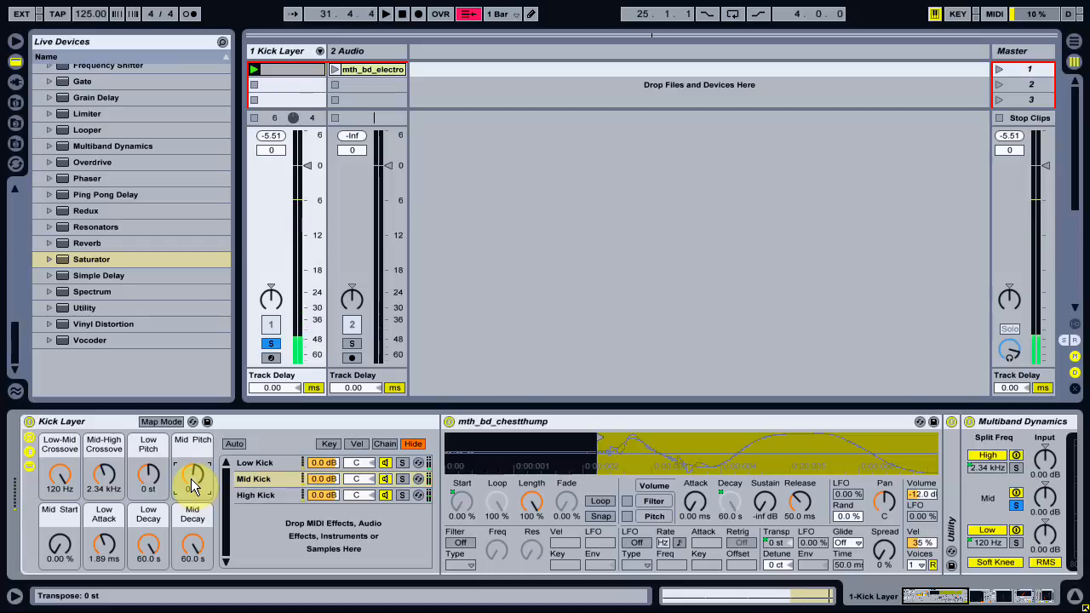
Select the Mid Kick chain and audition the Mid Start macro, returning it to 0.00 %
click(59, 523)
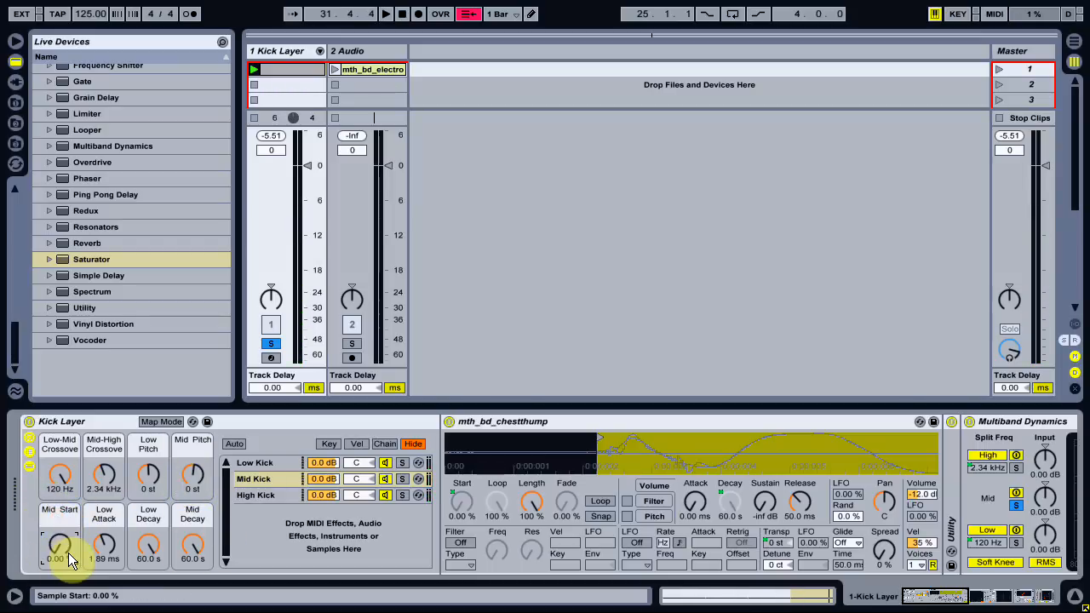
click(258, 481)
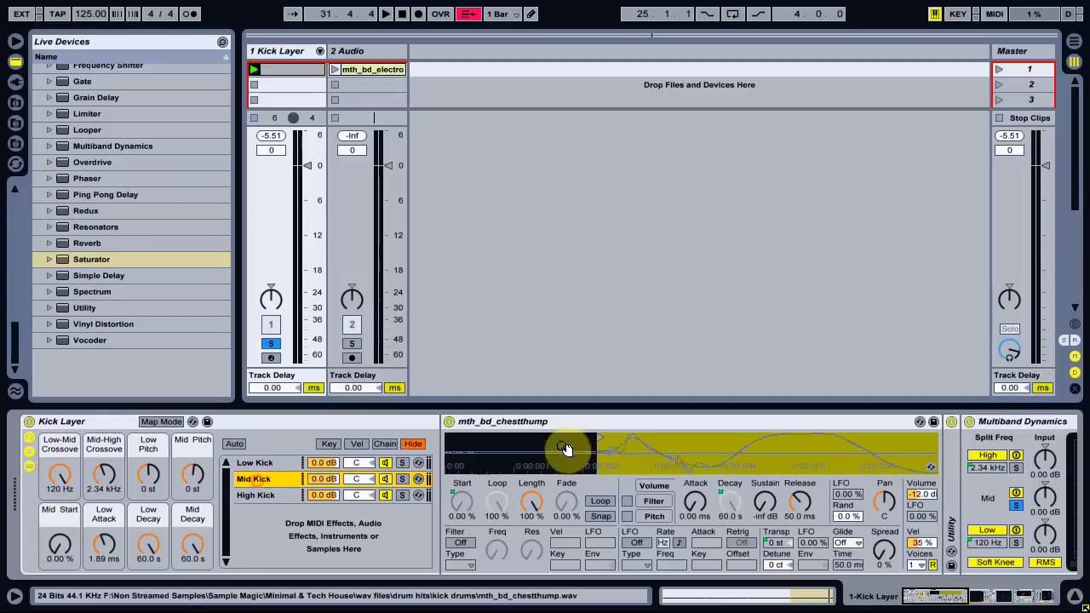
key(space)
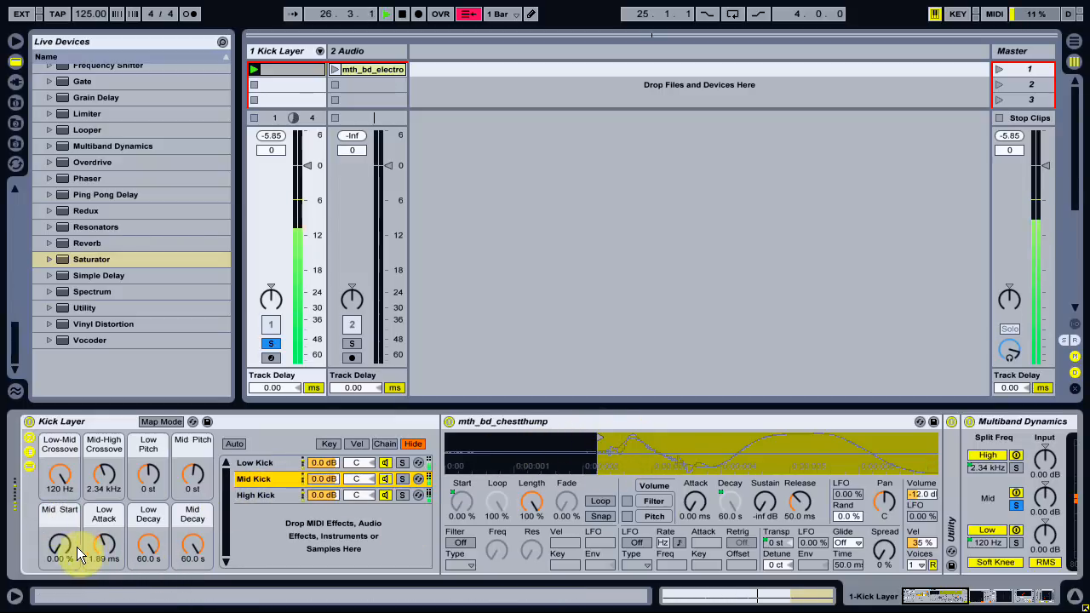
drag(61, 545, 66, 555)
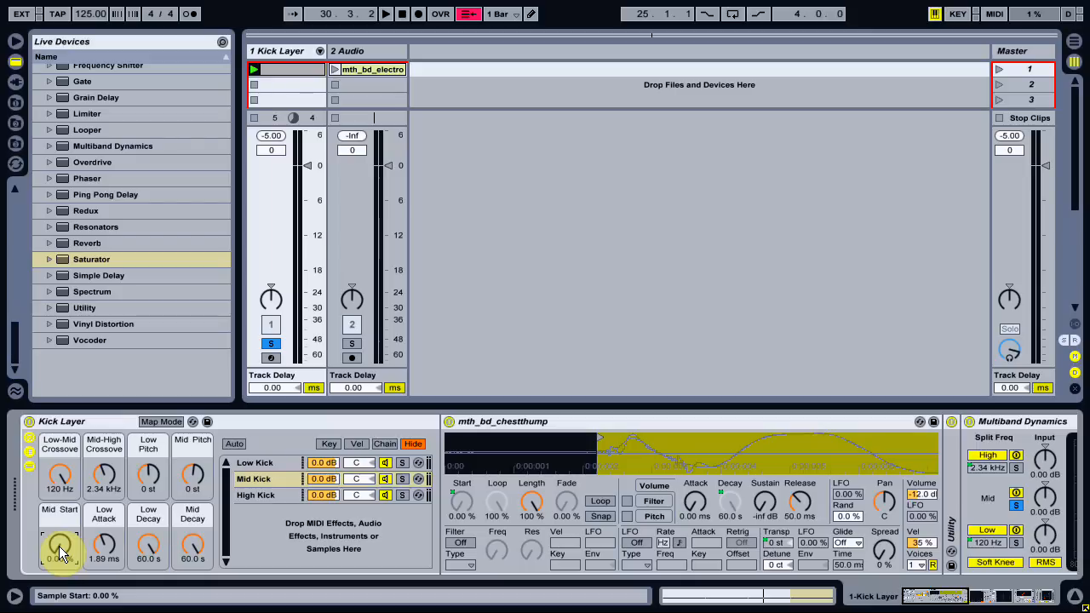
drag(60, 552, 76, 548)
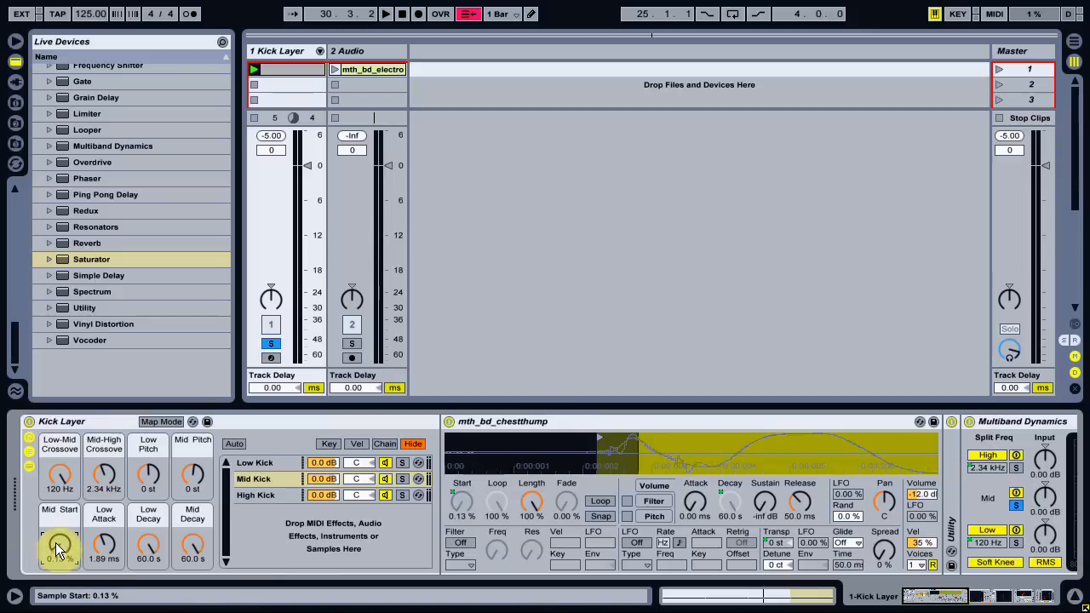
mouse_move(59, 544)
mouse_down()
mouse_move(59, 492)
mouse_move(59, 552)
mouse_up()
key(space)
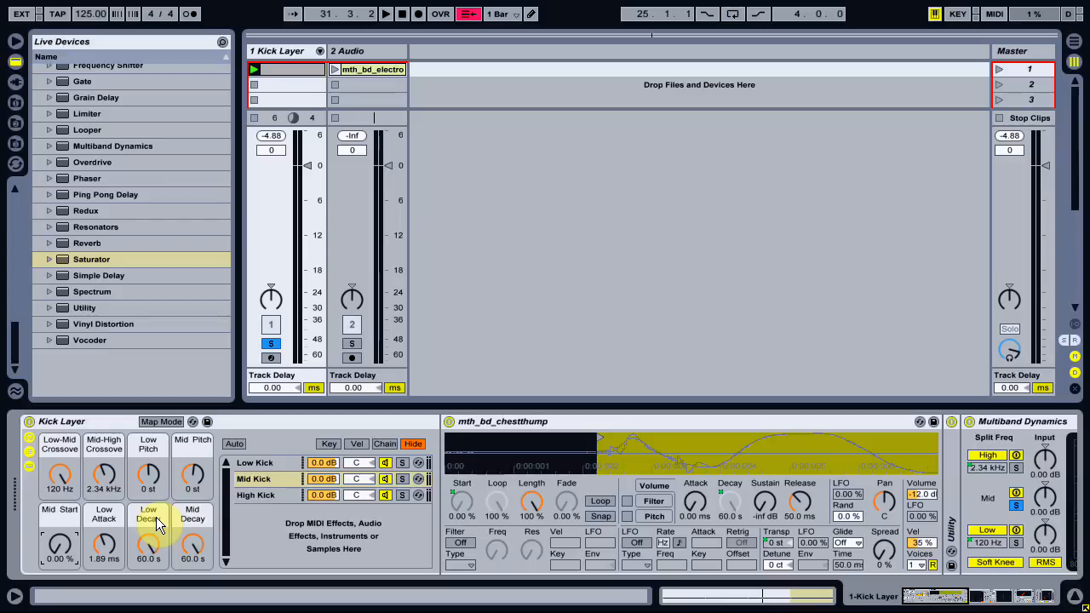
Select the Low Kick chain, set its Low Attack macro to 0.00 ms and audition the kick
click(274, 461)
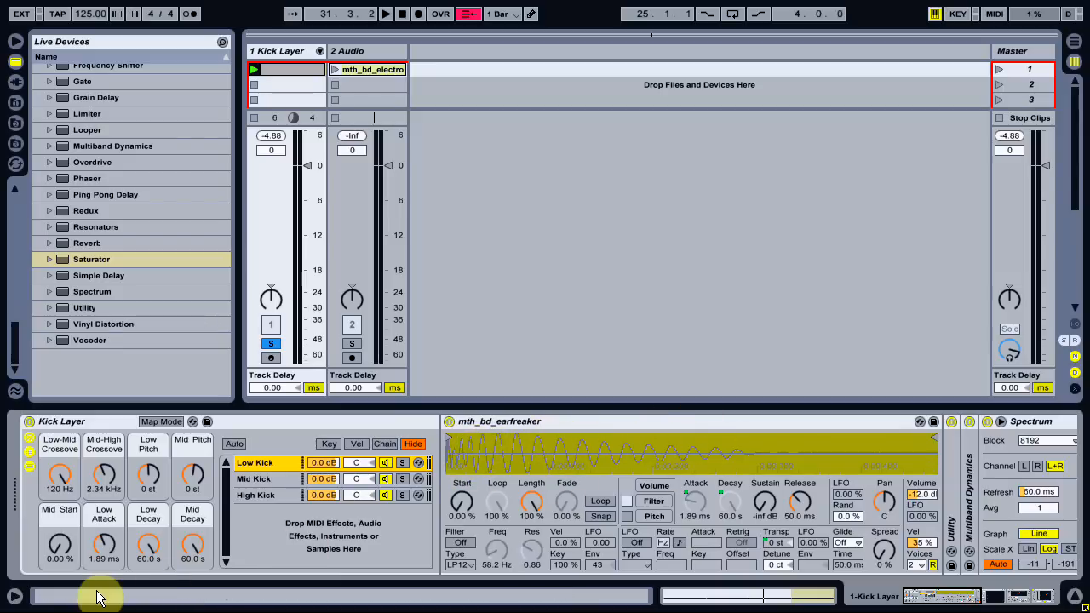
mouse_move(98, 543)
mouse_down()
mouse_move(98, 562)
mouse_move(102, 540)
mouse_up()
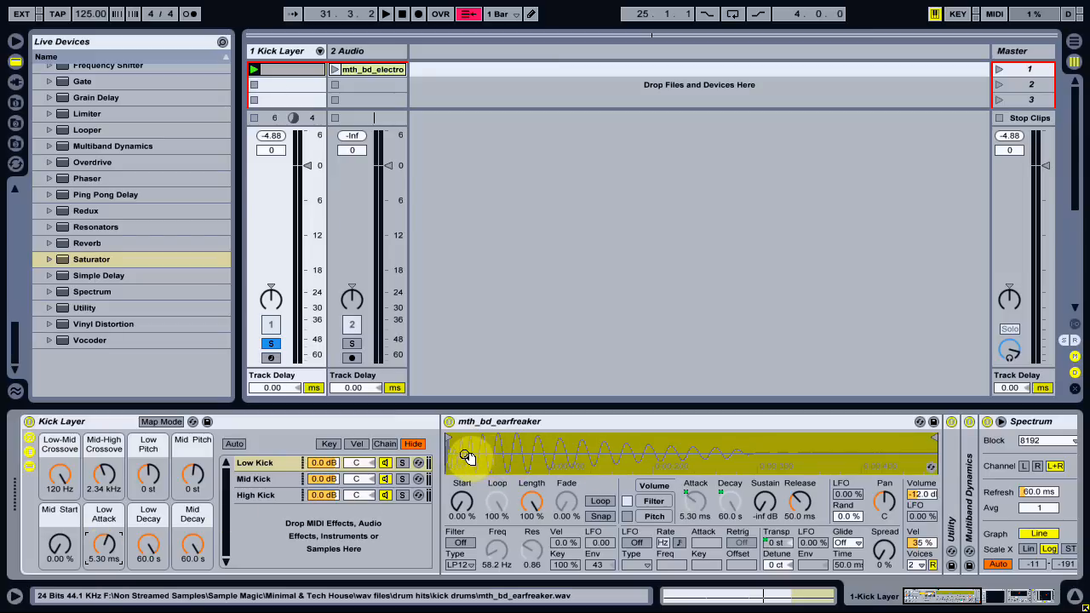
click(101, 546)
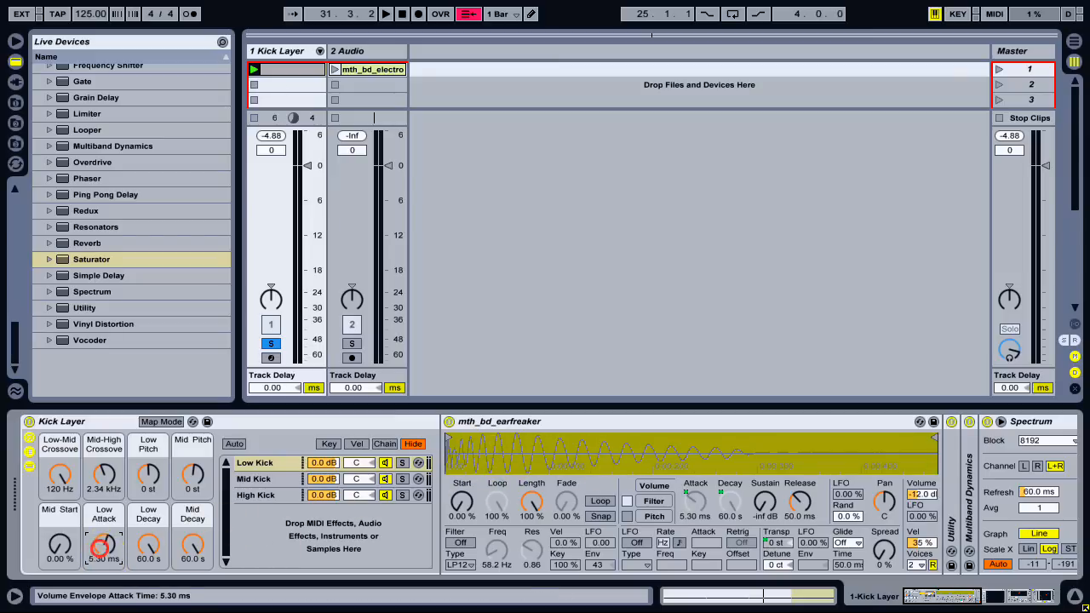
drag(100, 547, 101, 592)
key(space)
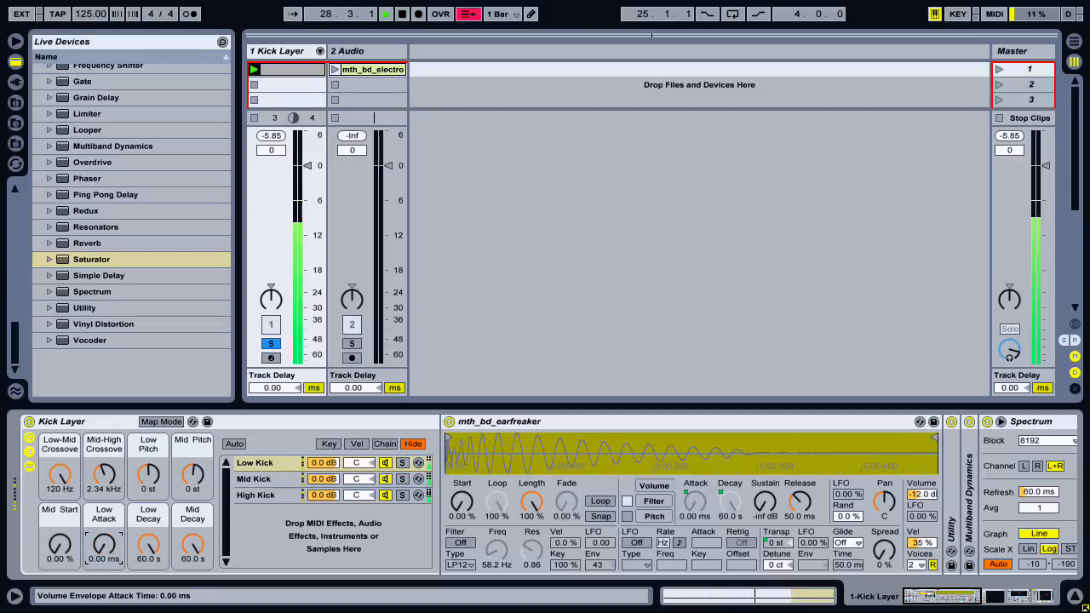
key(space)
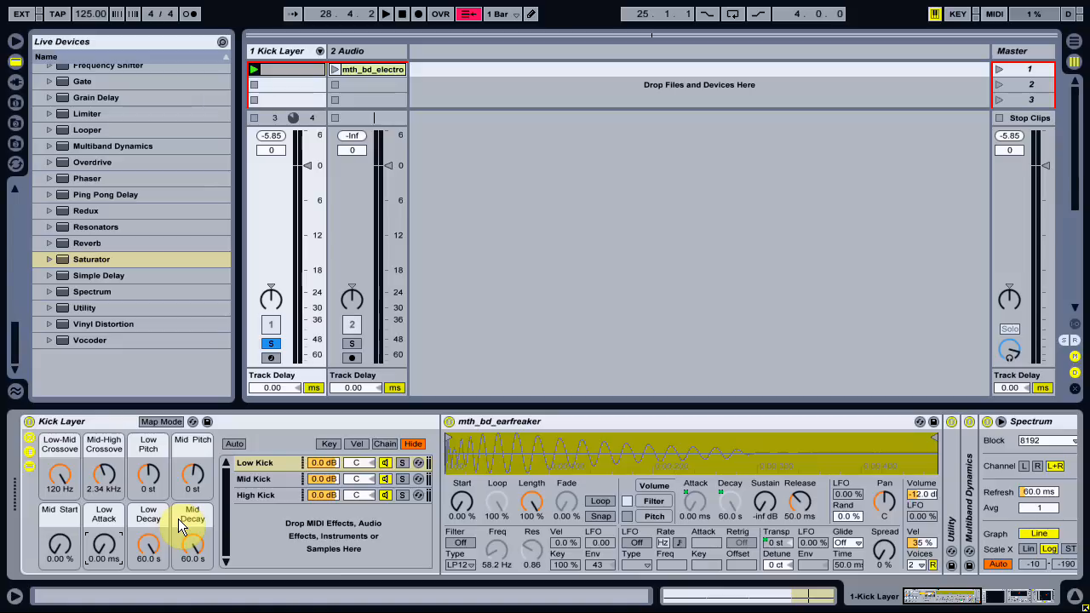
Audition the Low Decay macro during playback, leave it at 60.0 s, and compare the Mid Kick and Low Kick chains
key(space)
mouse_move(150, 549)
mouse_down()
mouse_move(150, 610)
mouse_move(150, 549)
mouse_up()
click(266, 478)
click(262, 463)
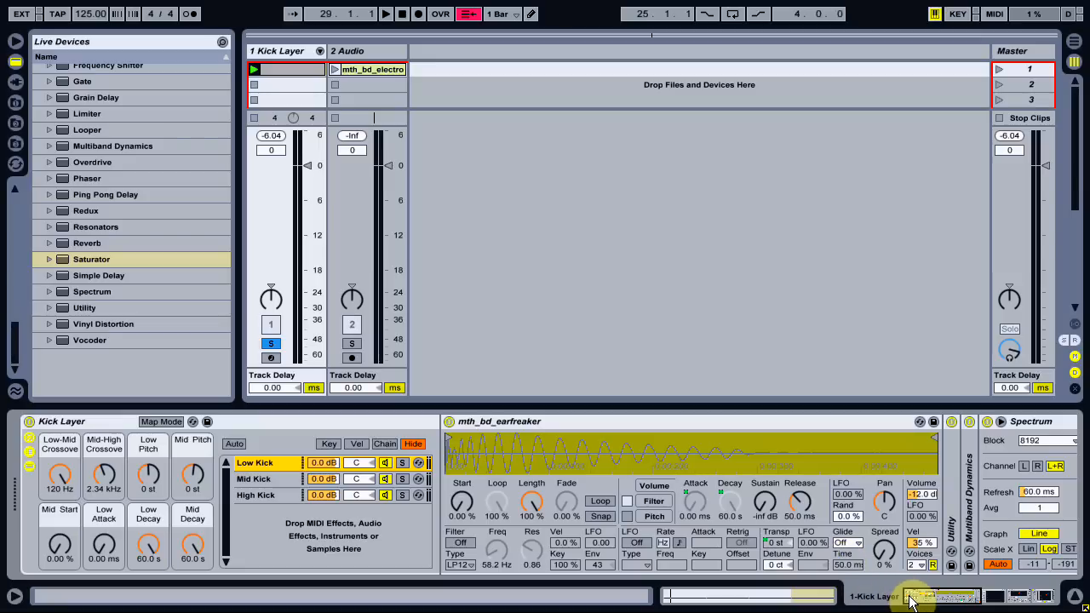
Examine the Soft Shaper and Compressor settings at the end of the device chain and return to the Kick Layer rack
drag(910, 601, 985, 594)
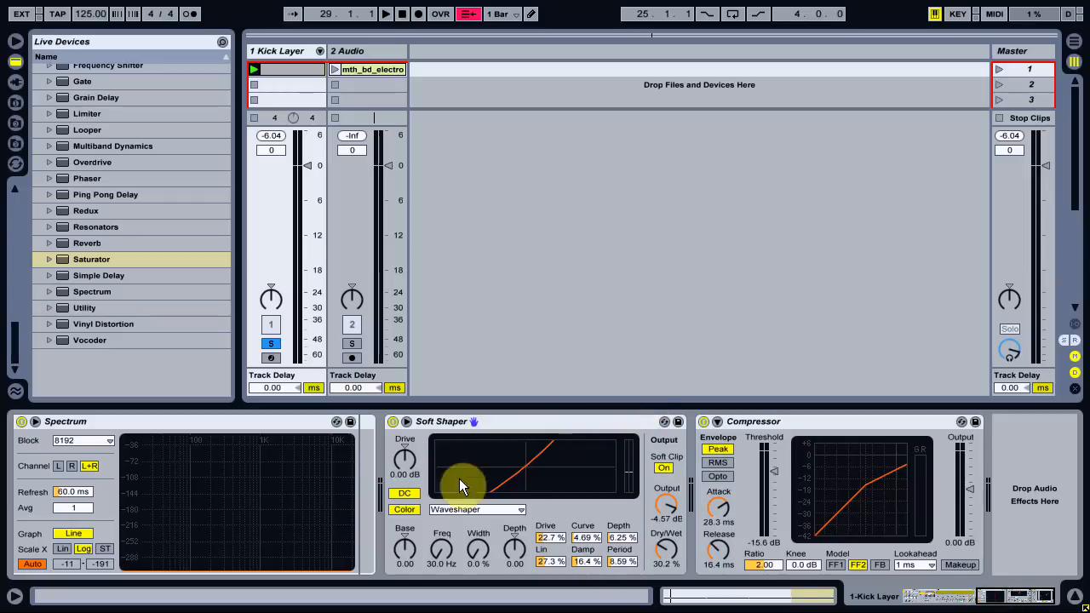
click(531, 427)
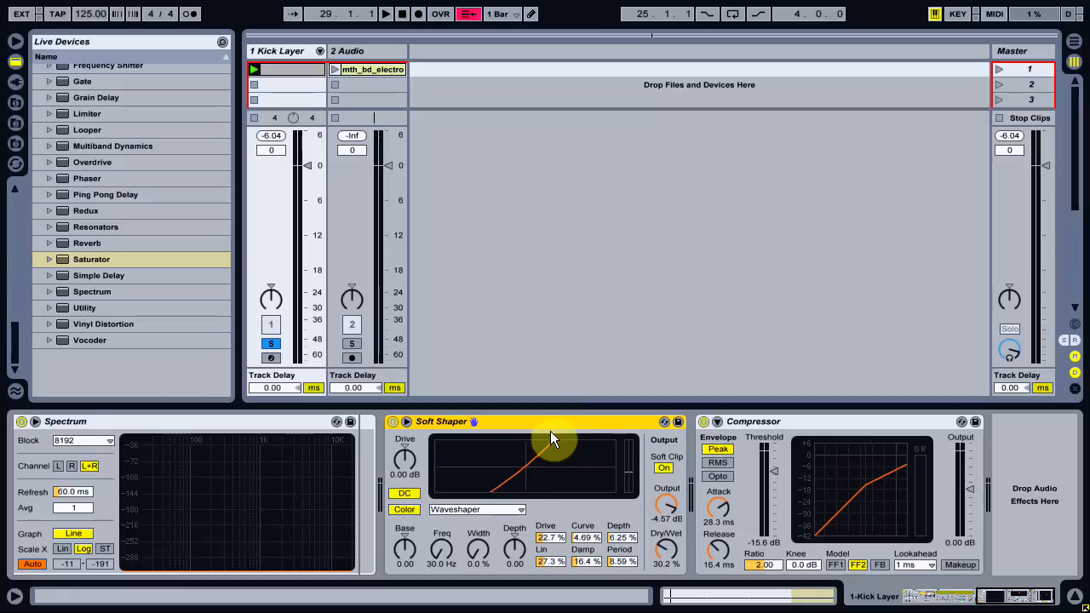
click(771, 421)
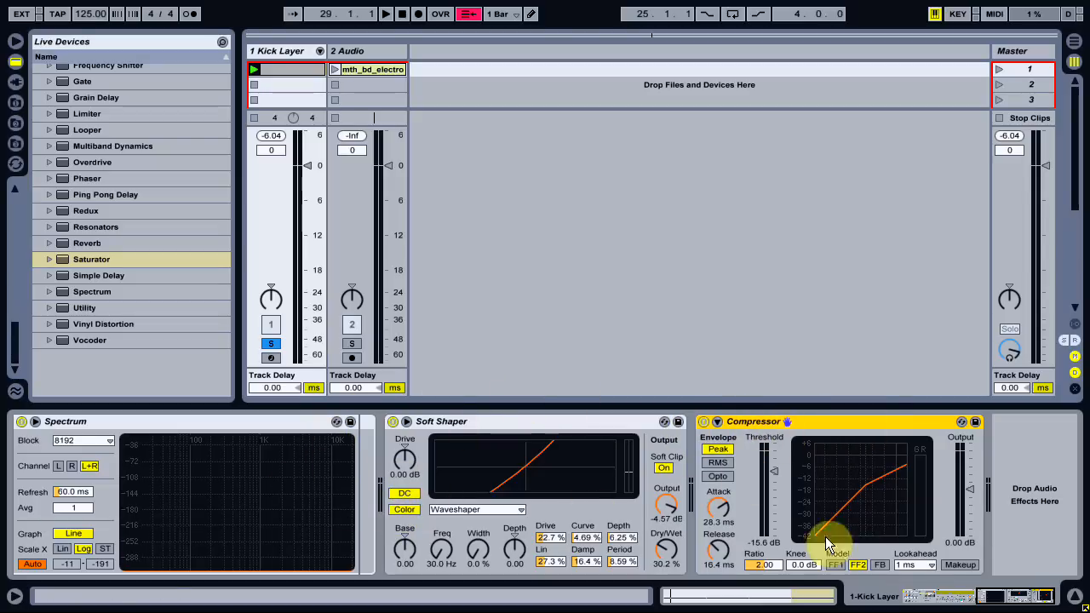
click(922, 595)
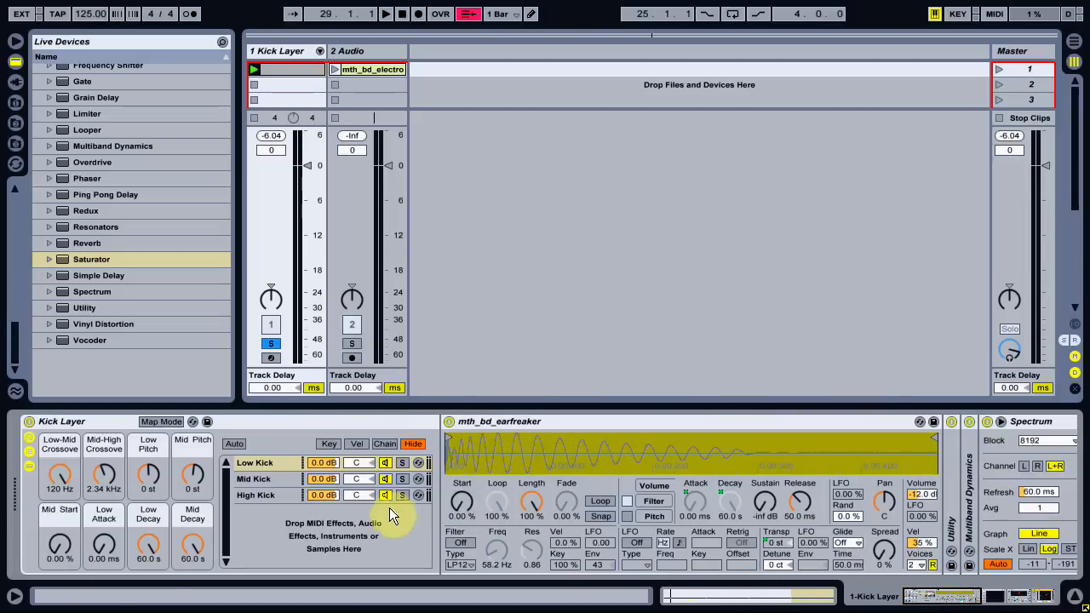